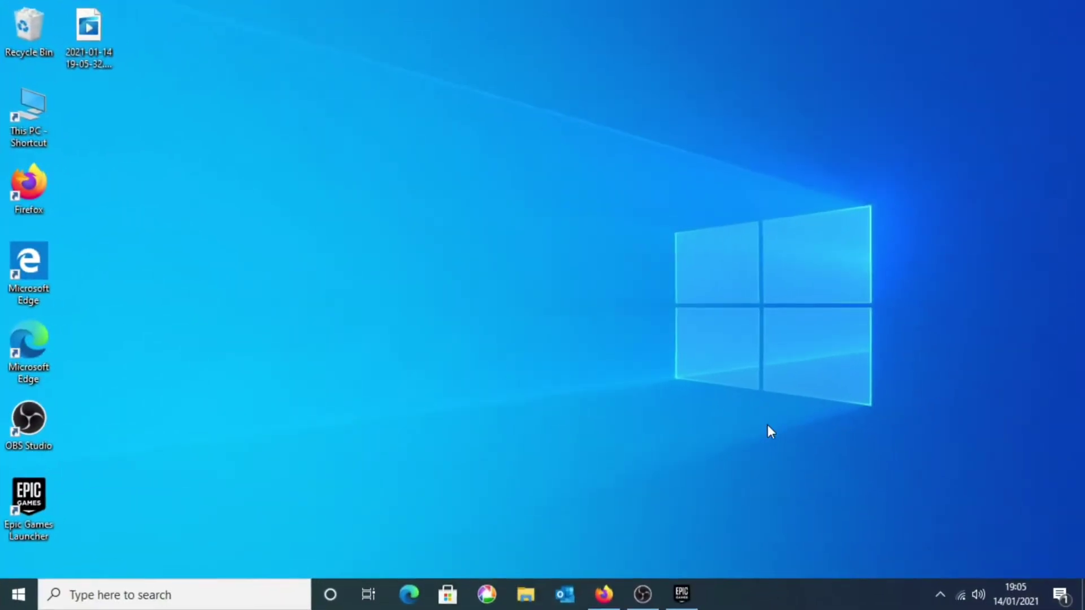
# Switch to Firefox, search Google for "epic games" and open the Epic Games Store website.
pyautogui.click(603, 593)
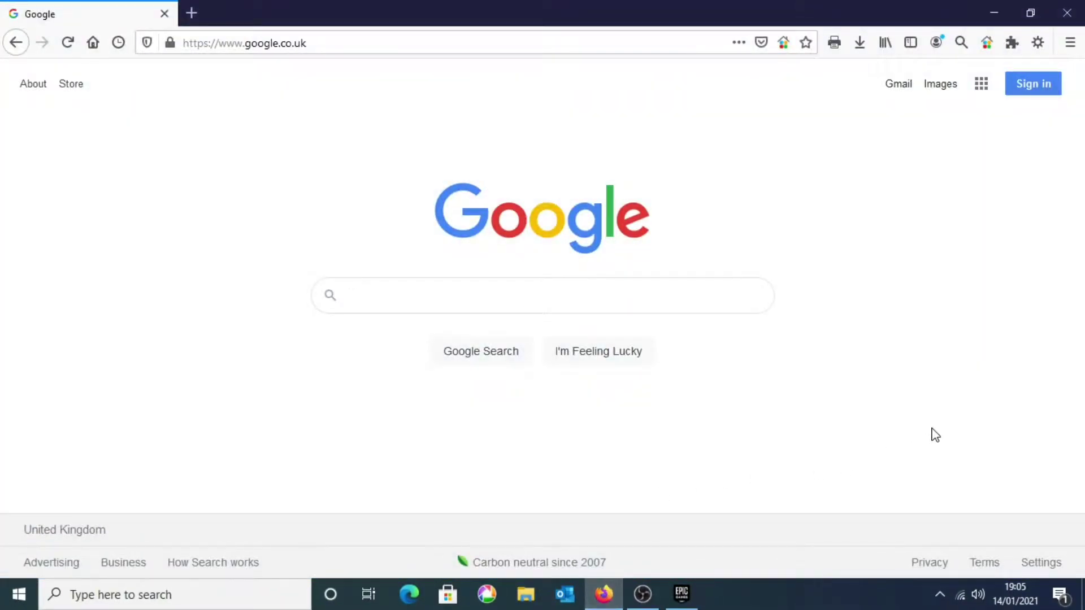
pyautogui.write('epic games')
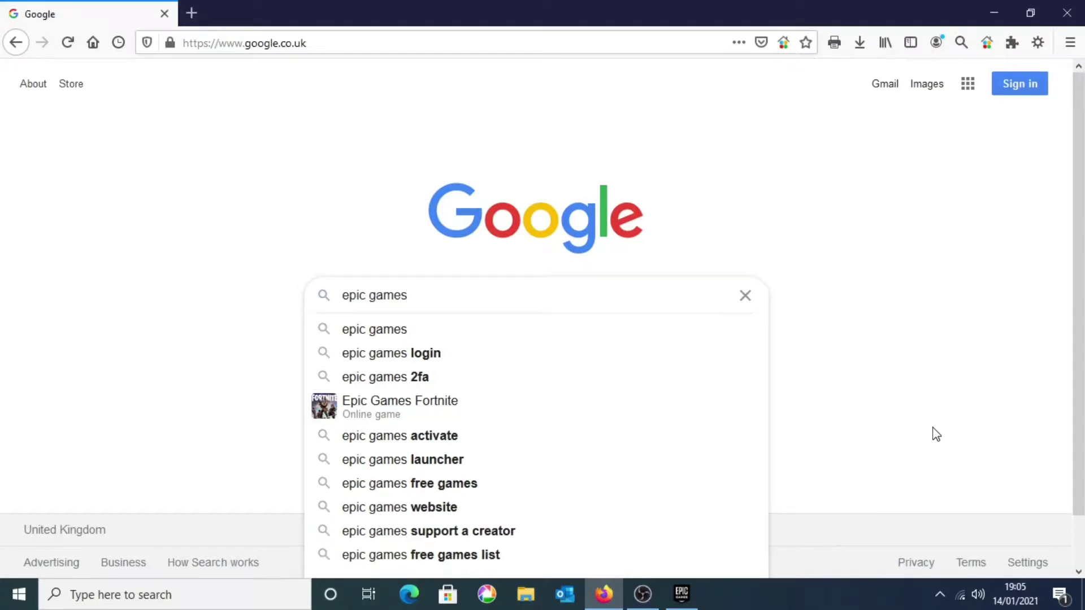
pyautogui.press('Return')
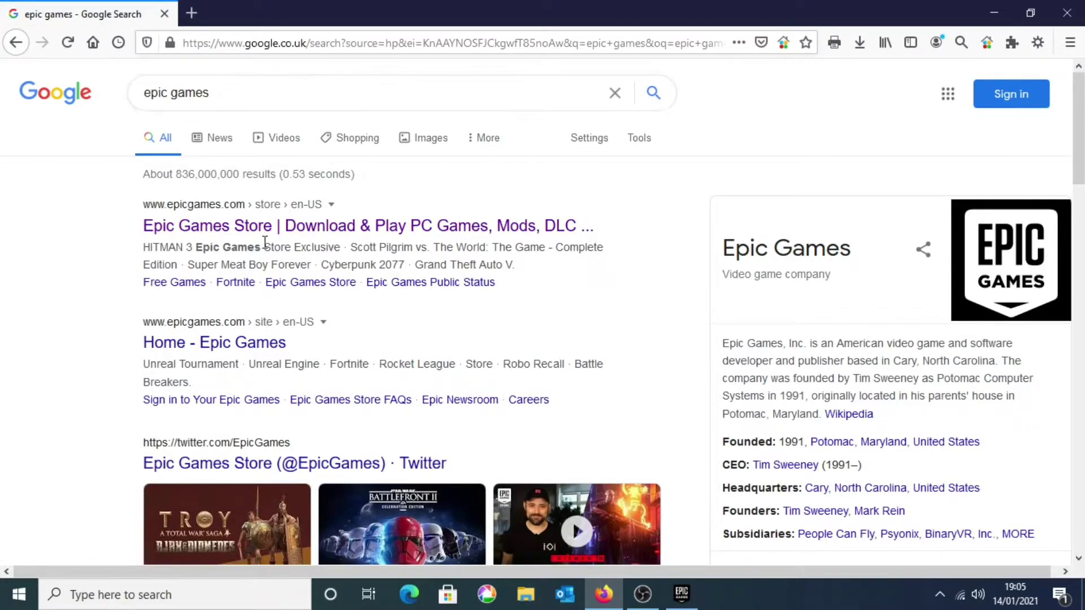
pyautogui.click(335, 229)
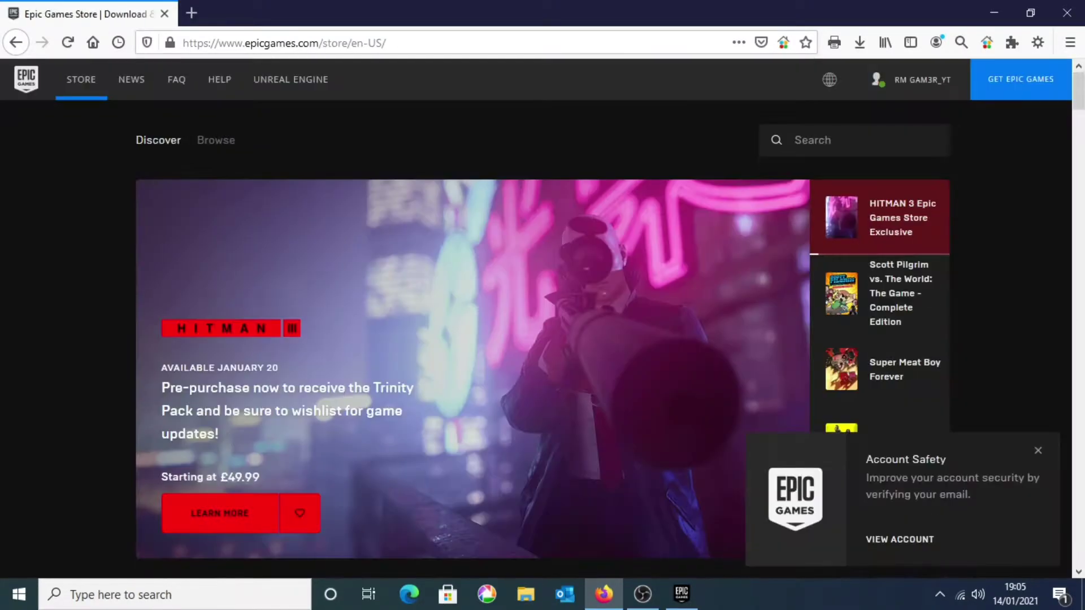
# Dismiss the account safety notice, request the Epic Games launcher installer and cancel its download.
pyautogui.click(1038, 451)
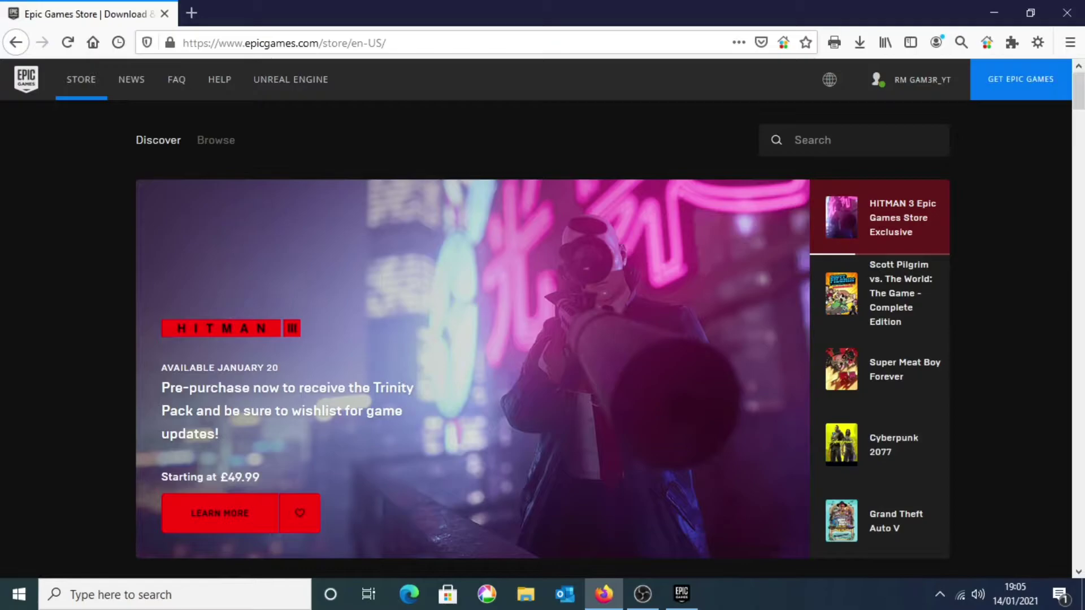
pyautogui.click(1017, 90)
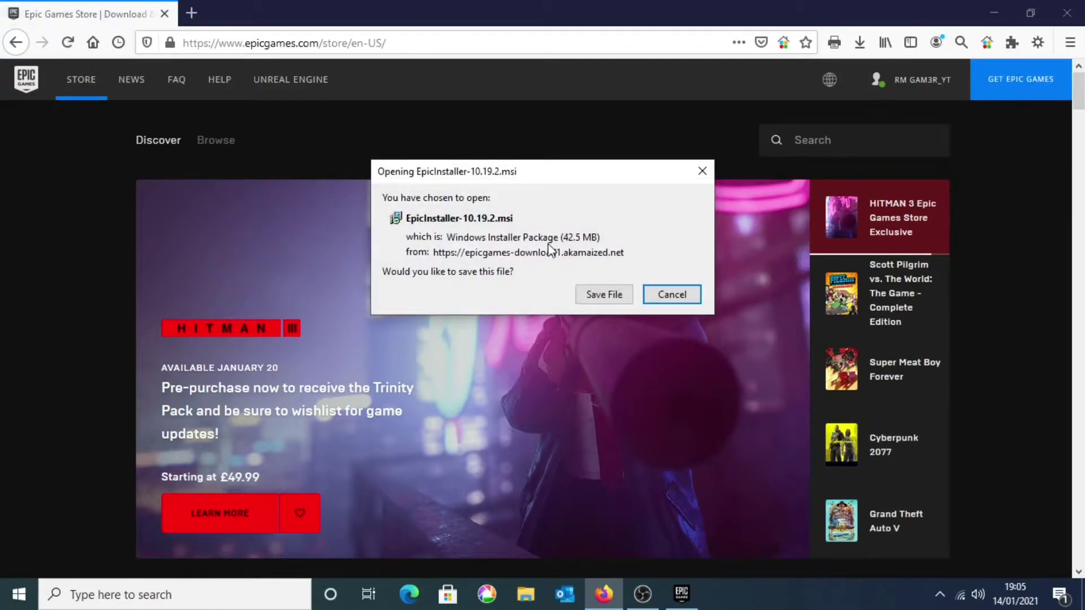
pyautogui.click(672, 294)
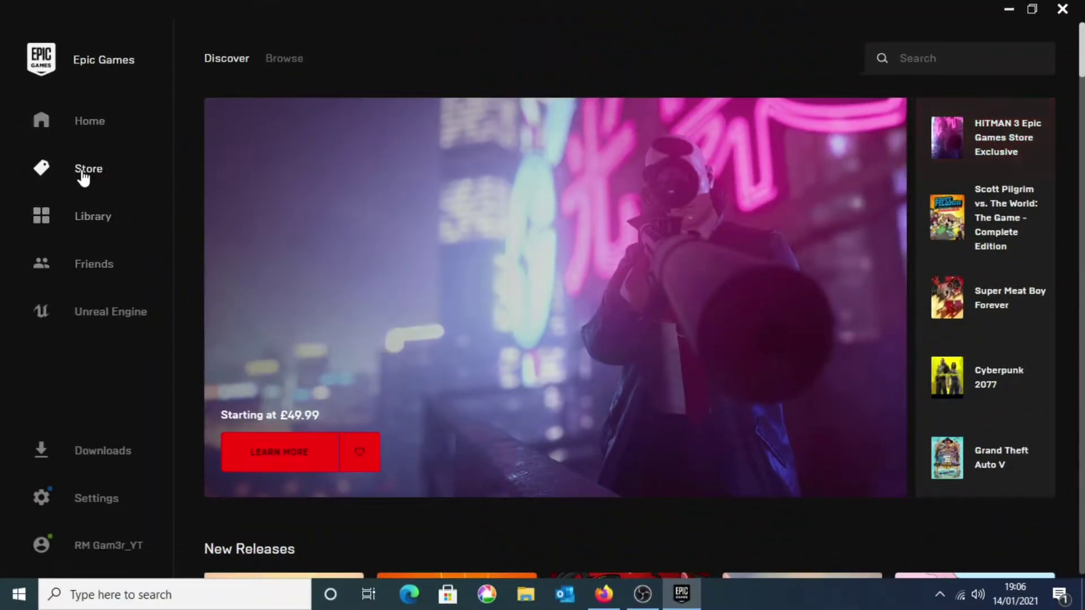
# In the Epic Games Launcher, open the free STAR WARS Battlefront II: Celebration Edition store page and examine its Windows specifications.
pyautogui.scroll(-10, 1081, 74)
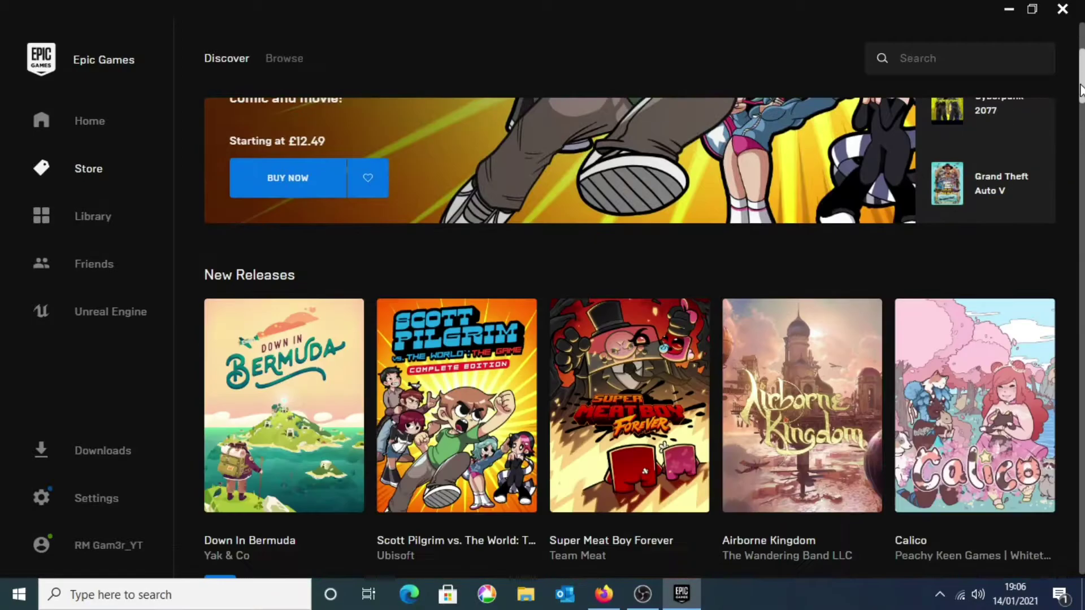
pyautogui.scroll(-1, 452, 355)
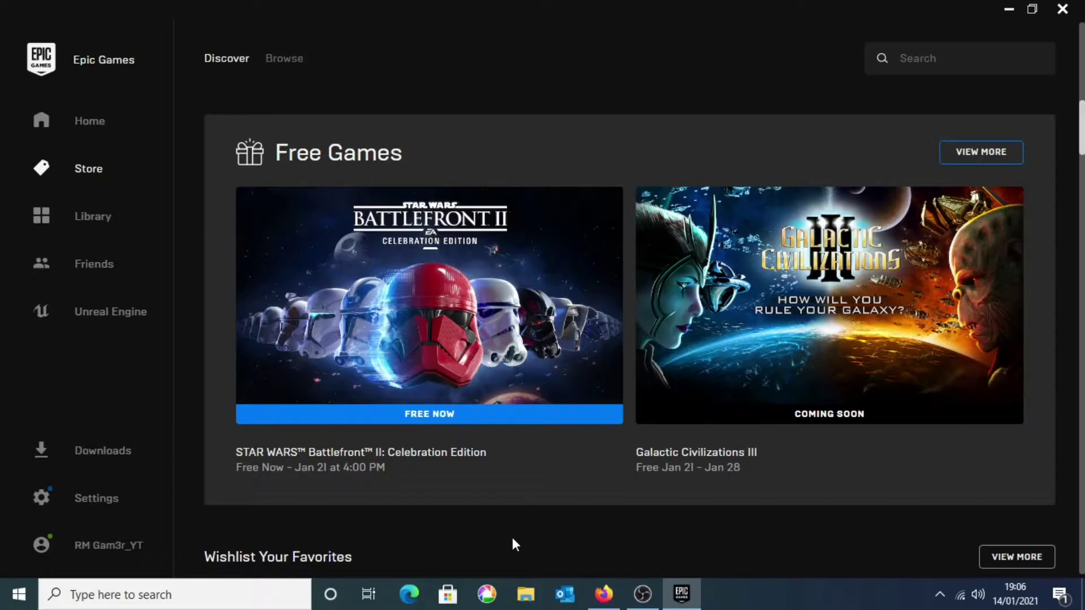
pyautogui.click(487, 415)
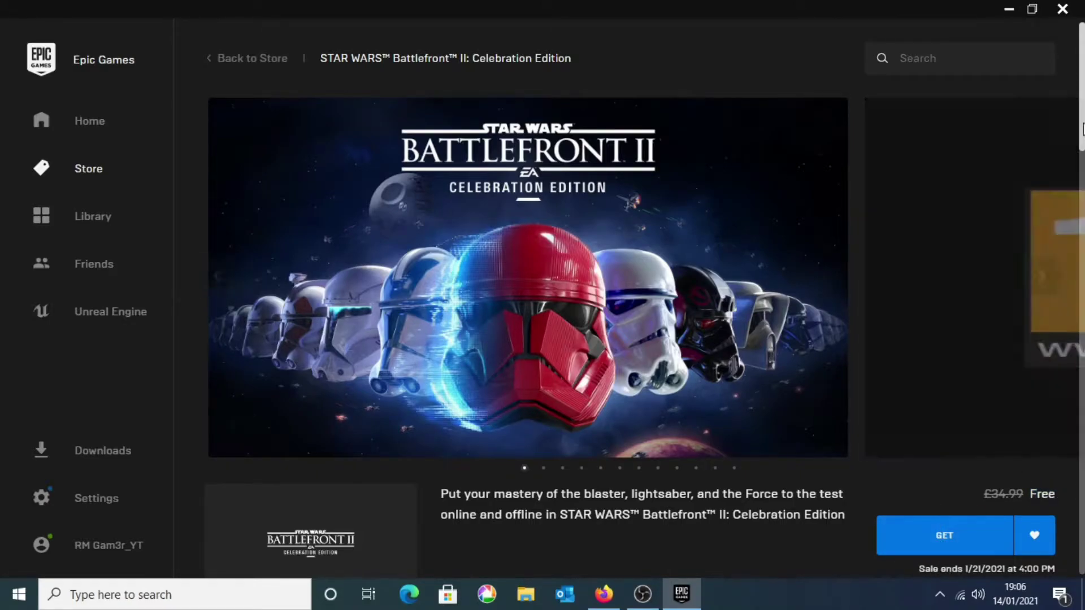
pyautogui.scroll(-8, 1076, 244)
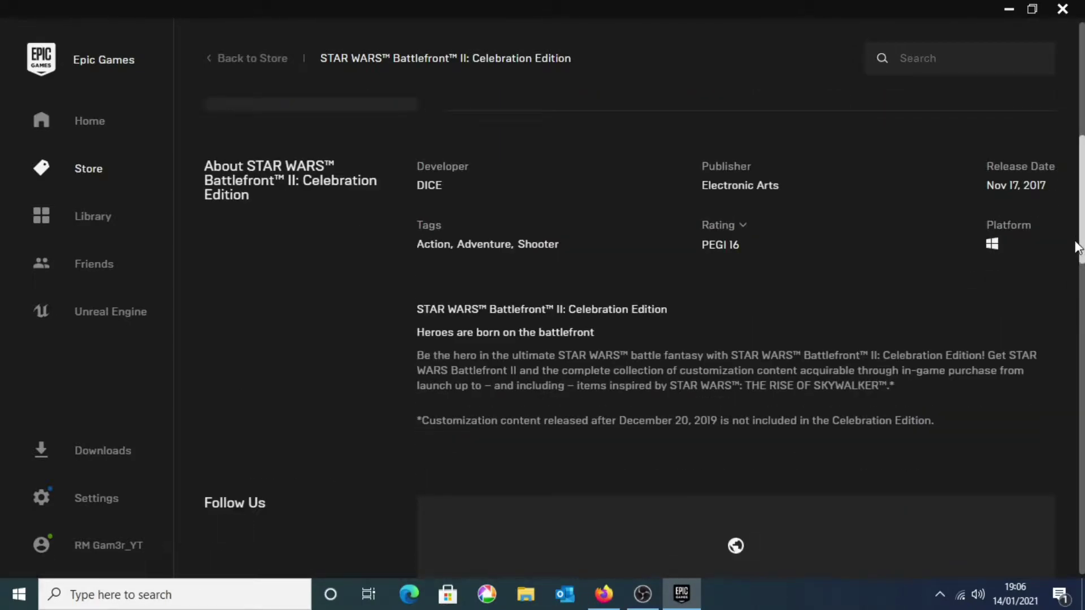
pyautogui.scroll(-9, 1076, 247)
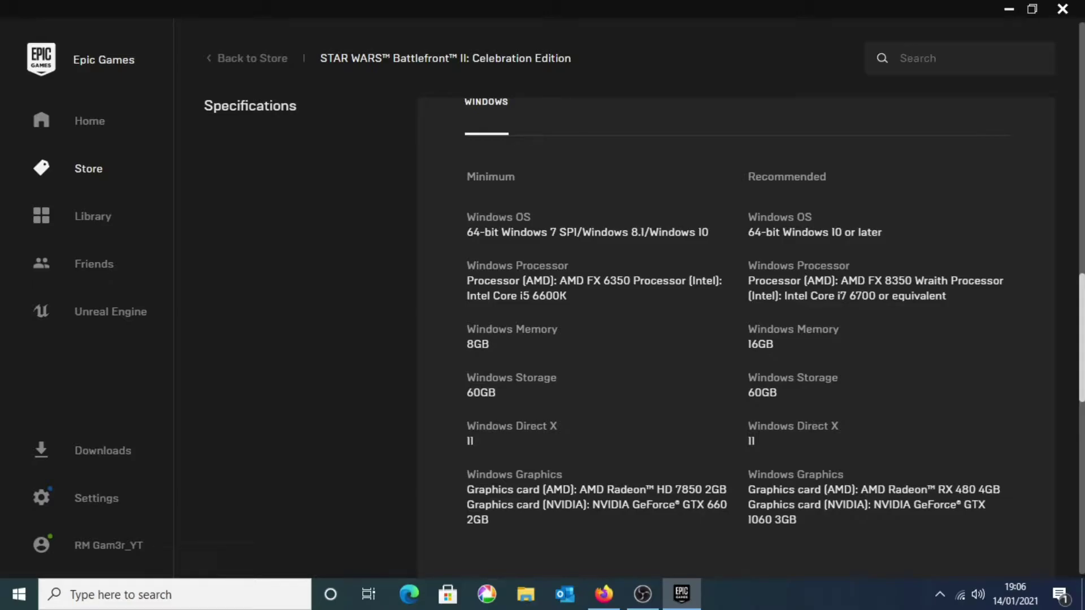
pyautogui.scroll(17, 1062, 271)
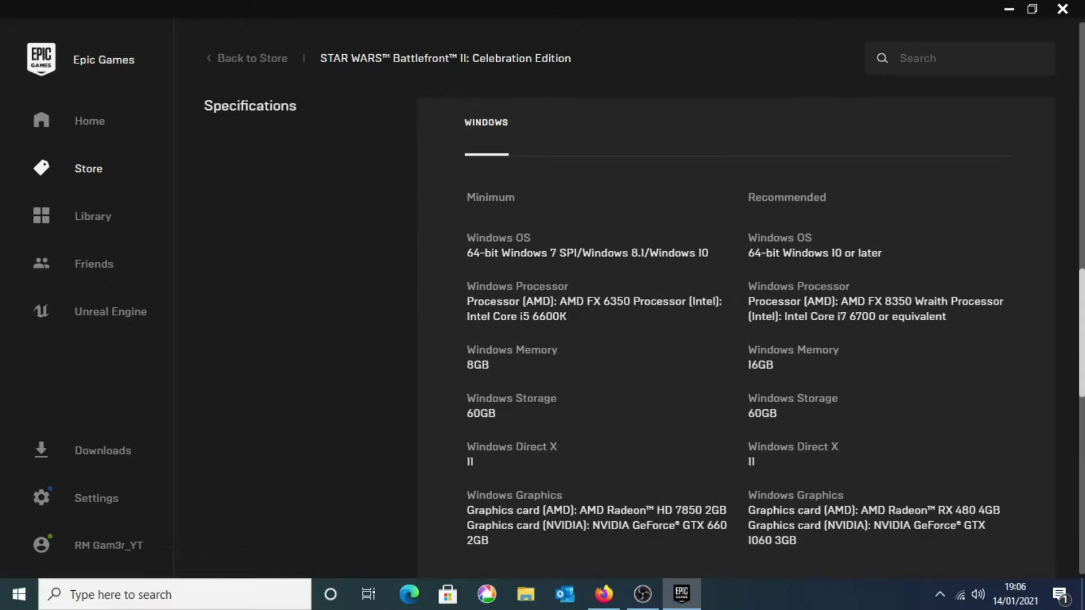
pyautogui.scroll(2, 1060, 182)
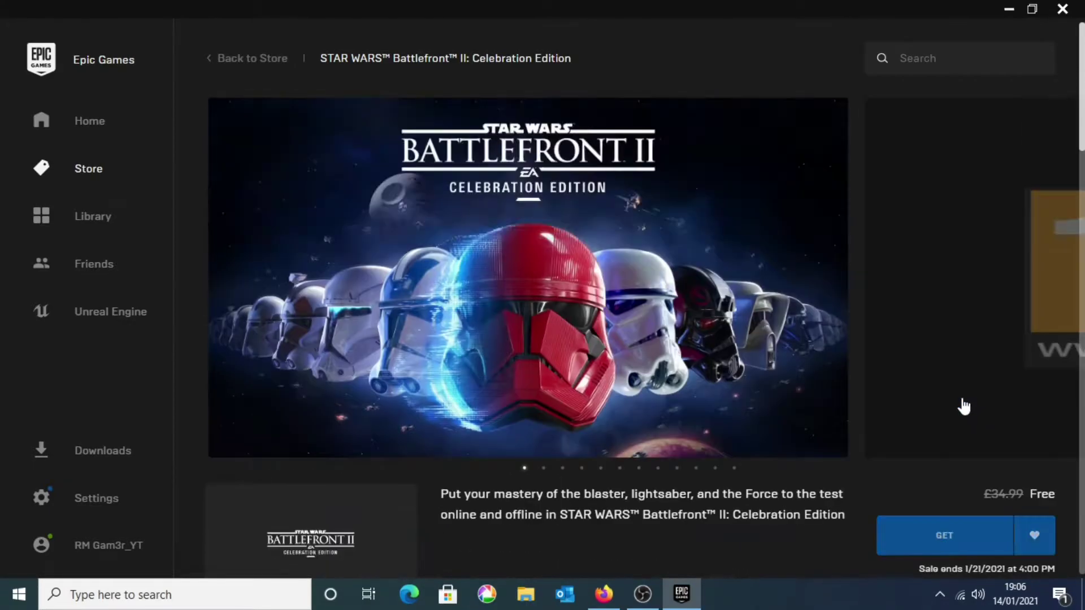
# Order the free STAR WARS Battlefront II: Celebration Edition and agree to the refund and right of withdrawal terms.
pyautogui.click(963, 406)
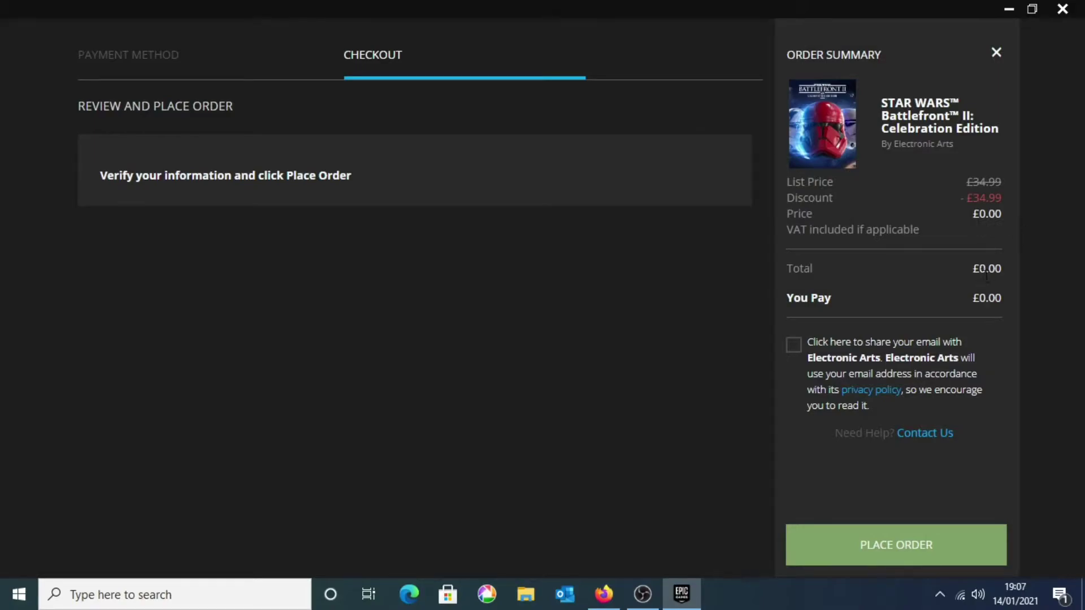
pyautogui.click(896, 548)
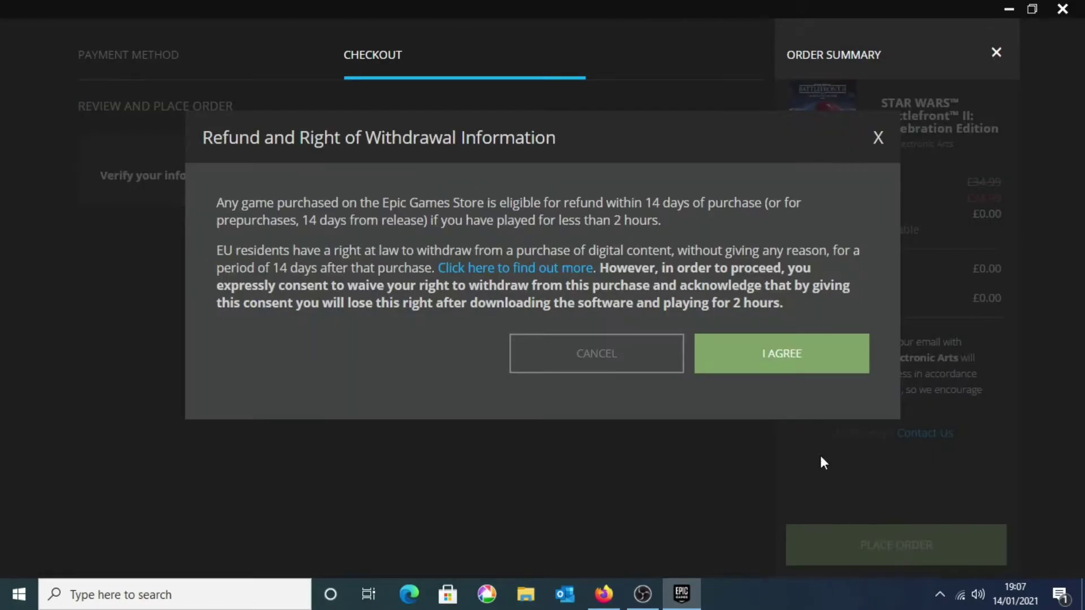
pyautogui.click(799, 359)
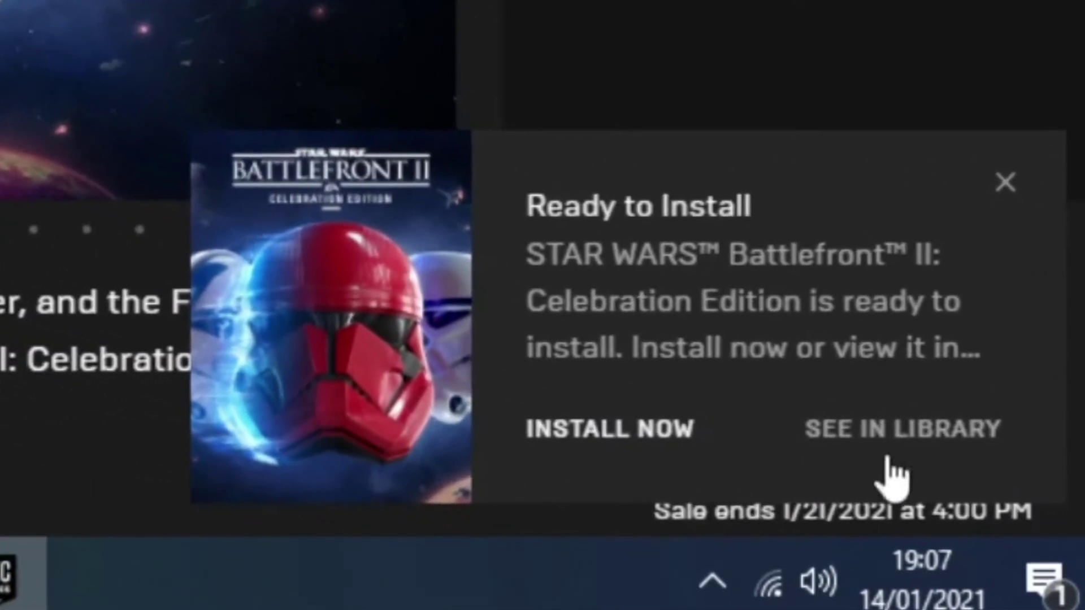
# Start the game's installation and install Origin without startup launch, automatic updates or hardware sharing, accepting its End User License Agreement.
pyautogui.click(701, 449)
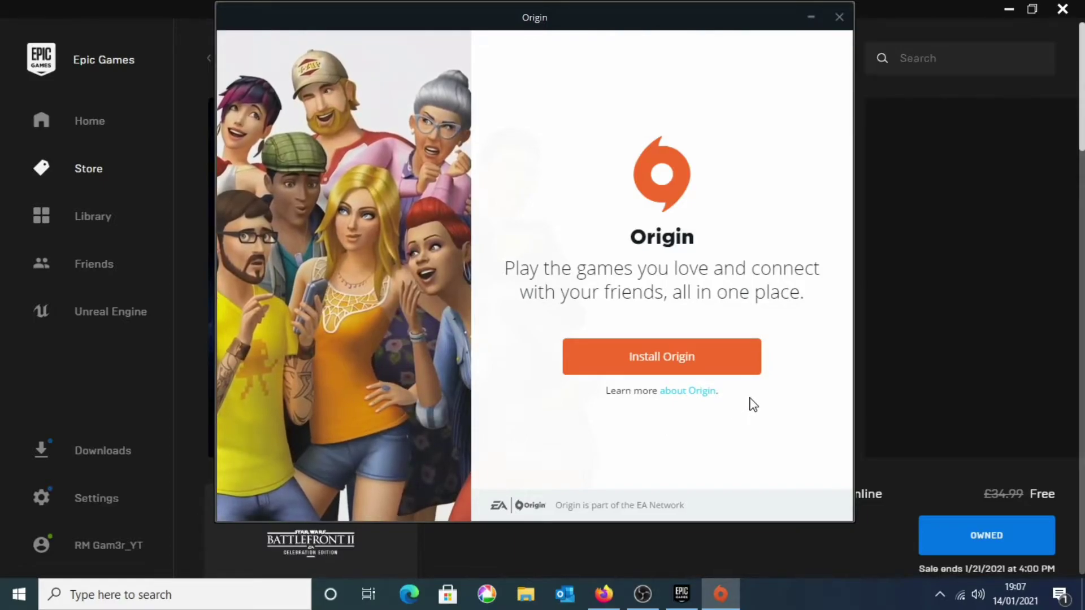
pyautogui.click(683, 367)
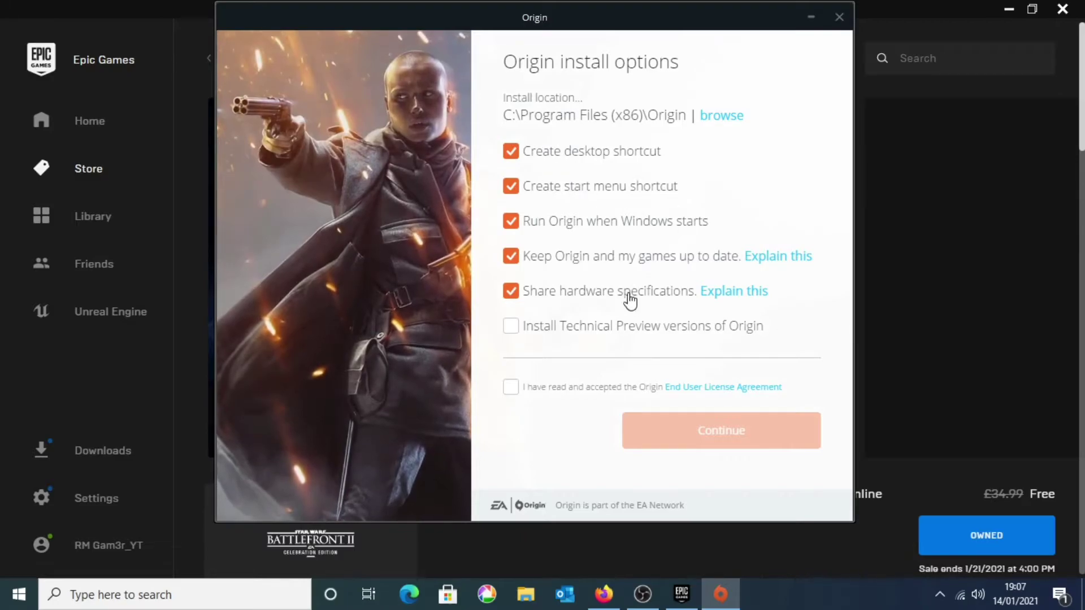
pyautogui.click(512, 388)
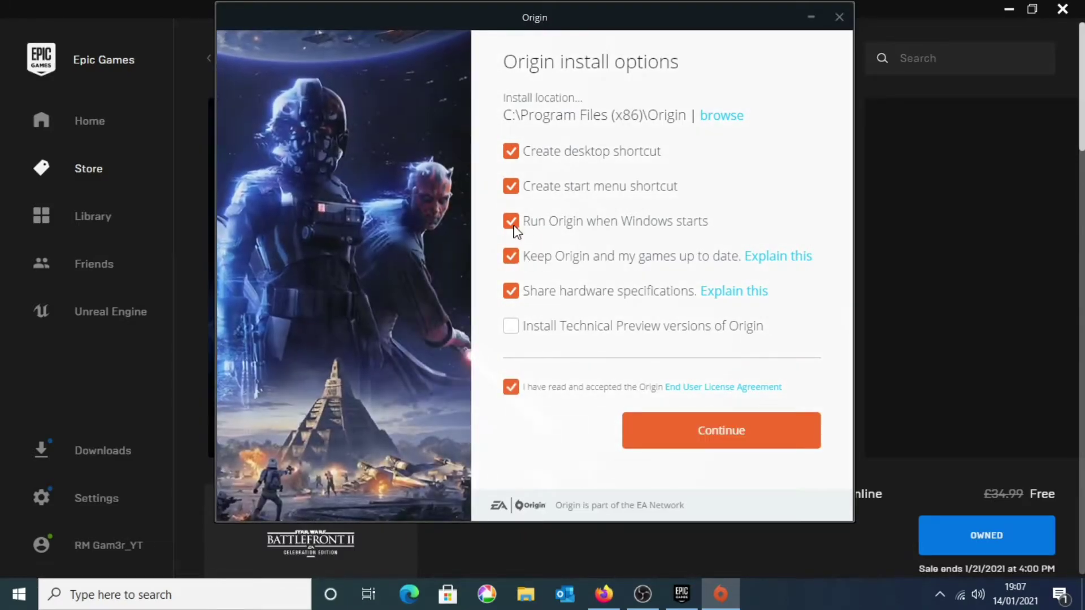
pyautogui.click(511, 256)
pyautogui.click(511, 221)
pyautogui.click(511, 291)
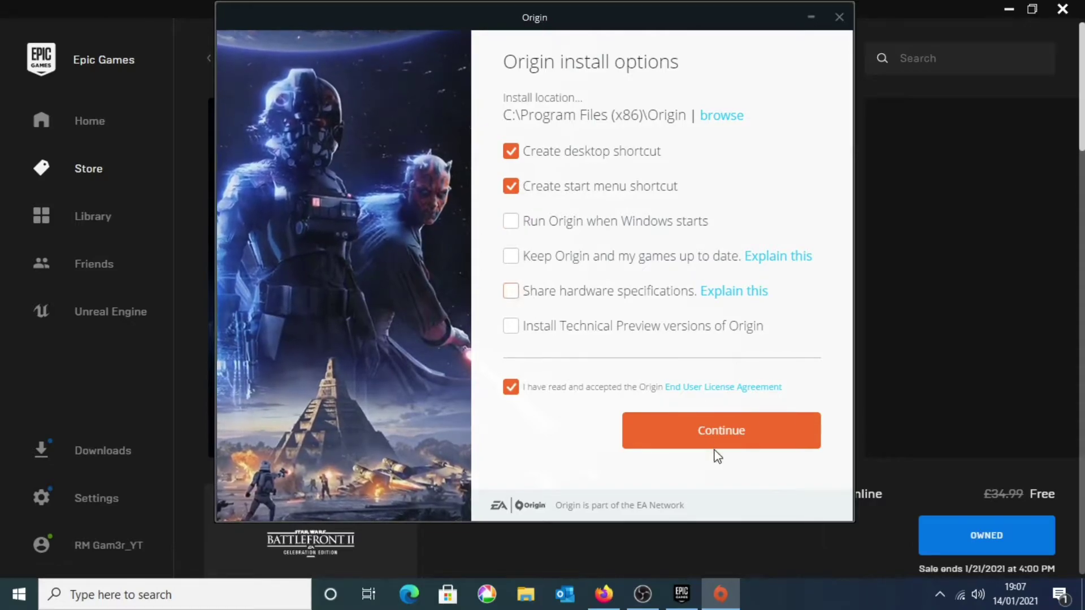
pyautogui.click(707, 445)
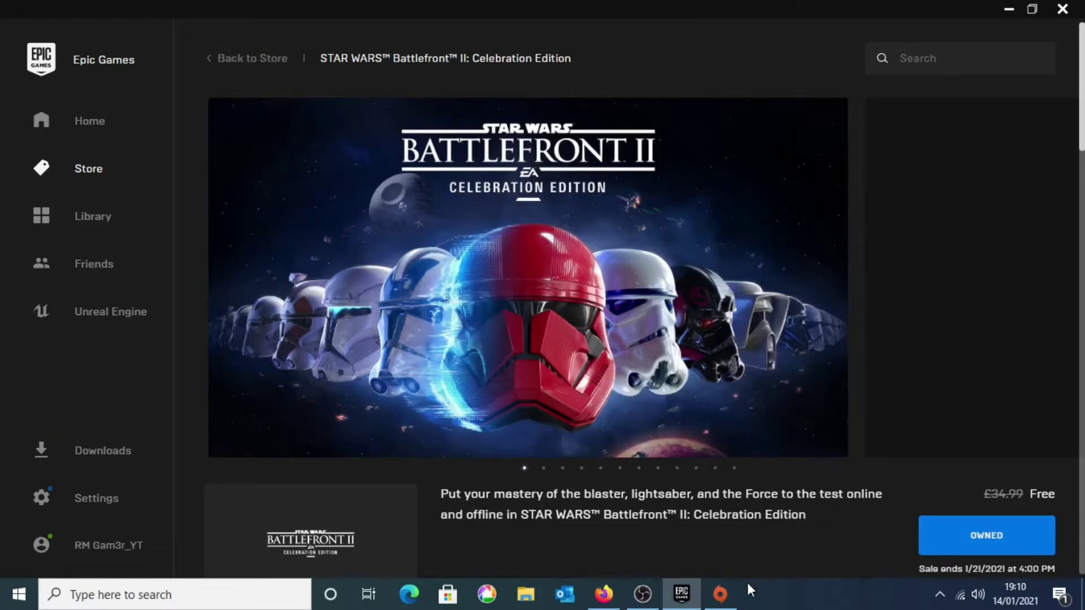
# Switch to Origin and save United Kingdom as the home store country.
pyautogui.click(734, 591)
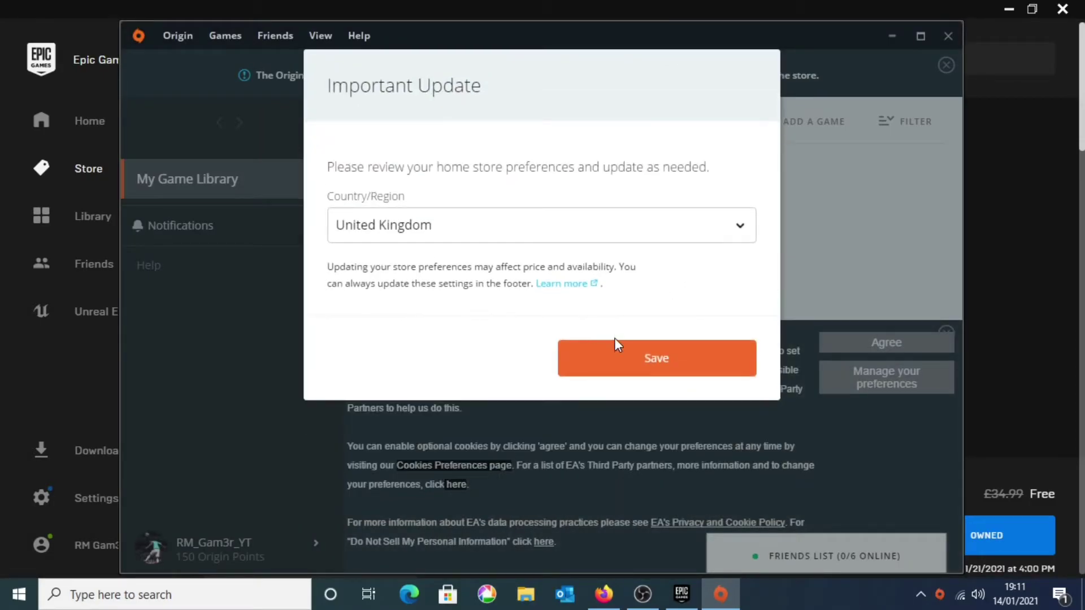
pyautogui.click(632, 355)
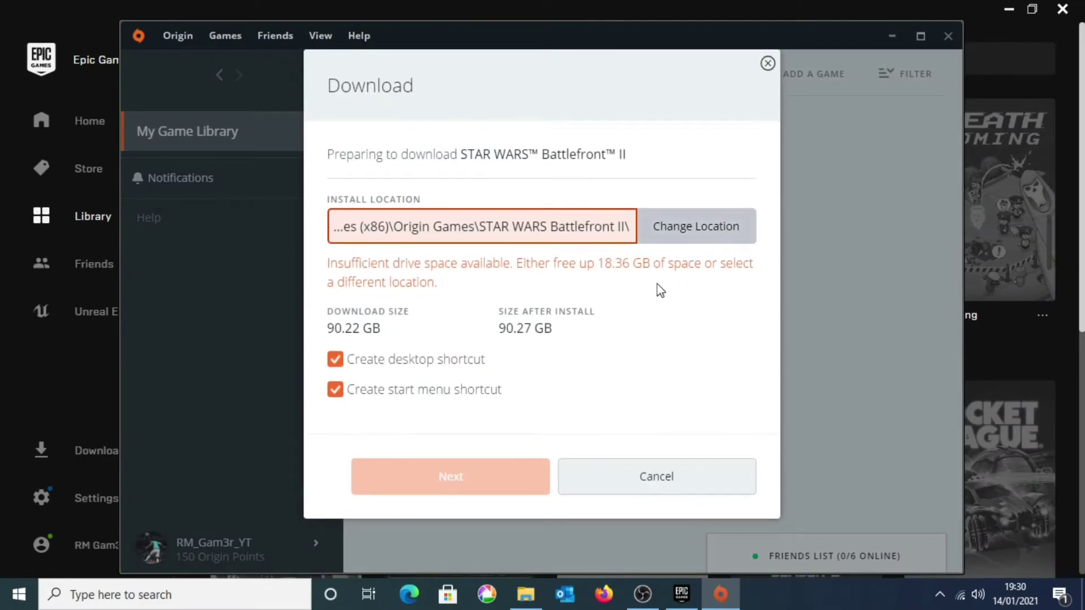
# Change the Battlefront II install location to New folder on the Western Digital 500gb (D:) drive and continue with both shortcuts enabled.
pyautogui.click(685, 228)
pyautogui.click(201, 314)
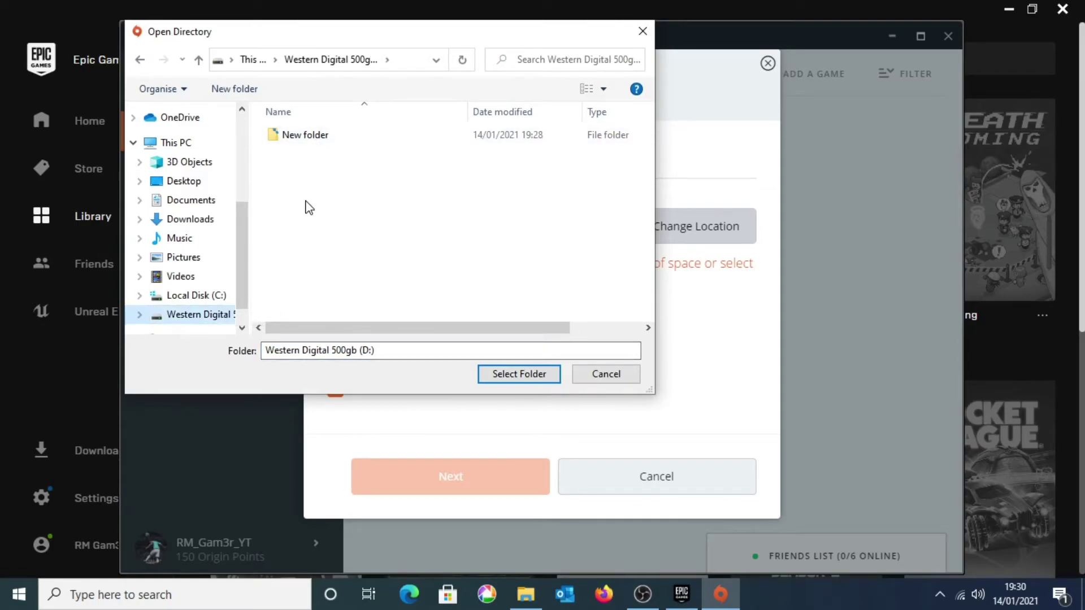
pyautogui.doubleClick(312, 138)
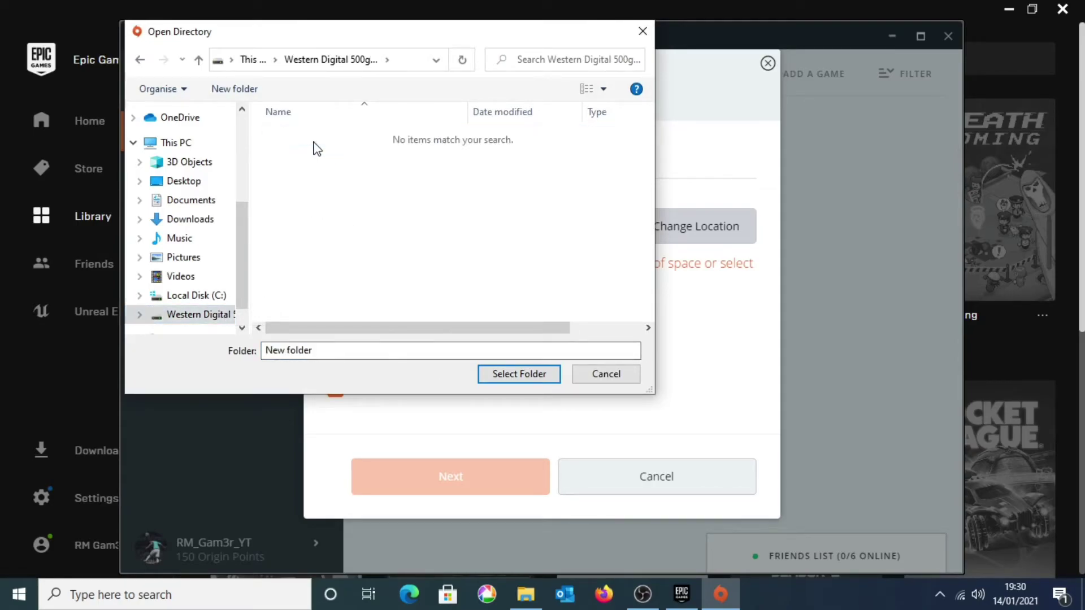
pyautogui.click(511, 375)
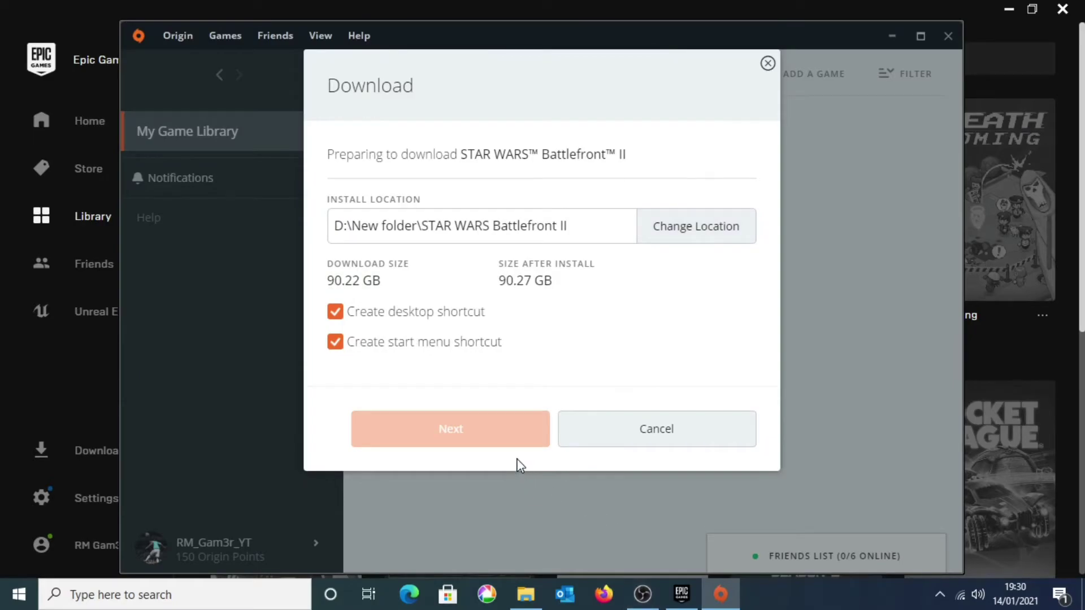
pyautogui.click(482, 436)
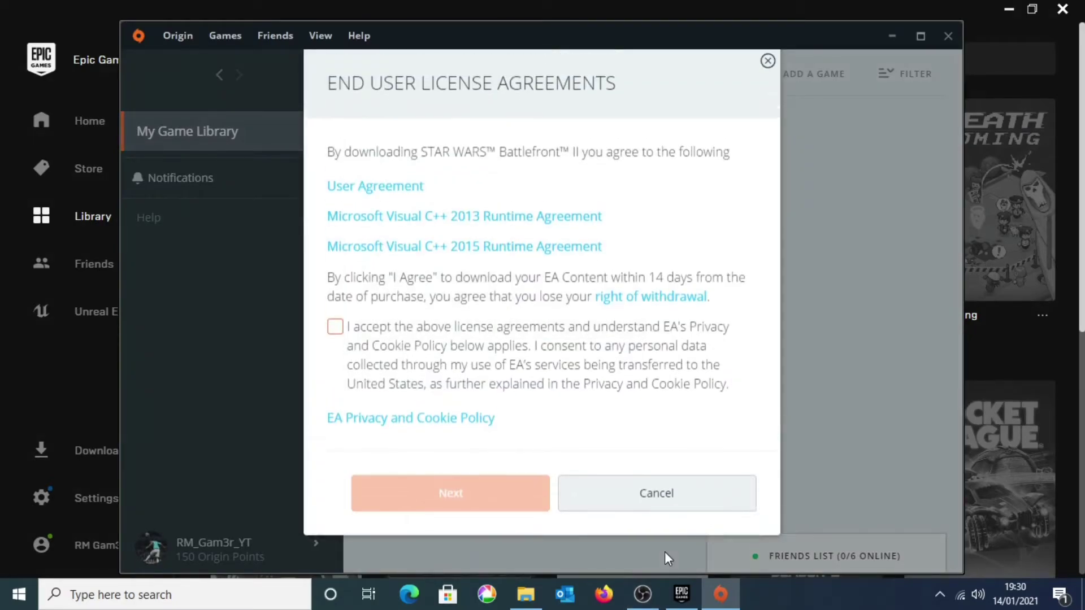
# Accept the STAR WARS Battlefront II license agreements and start the game download.
pyautogui.click(335, 327)
pyautogui.click(496, 506)
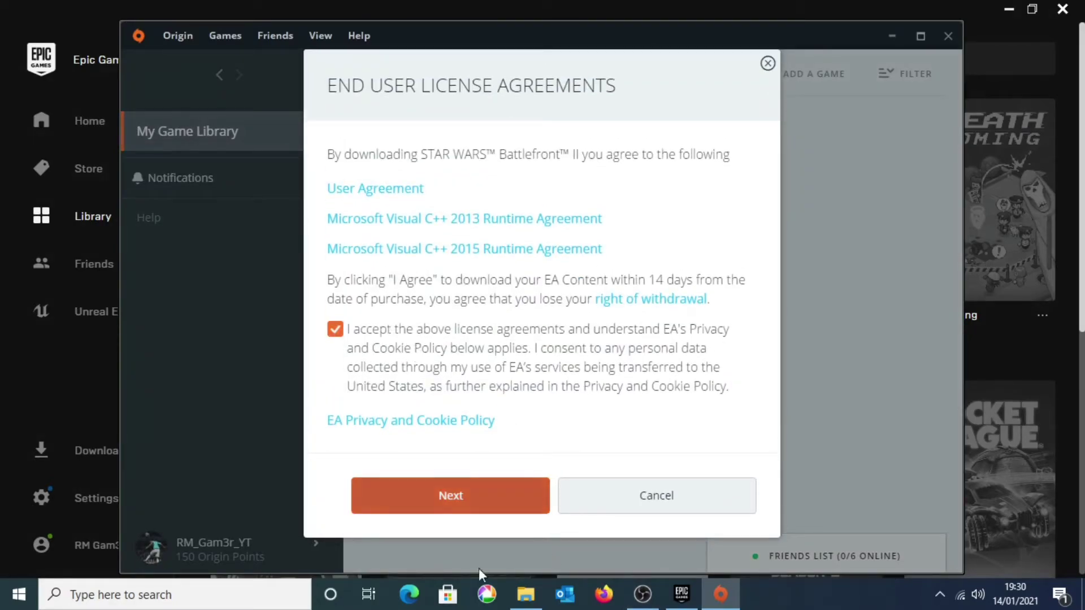
pyautogui.moveTo(526, 599)
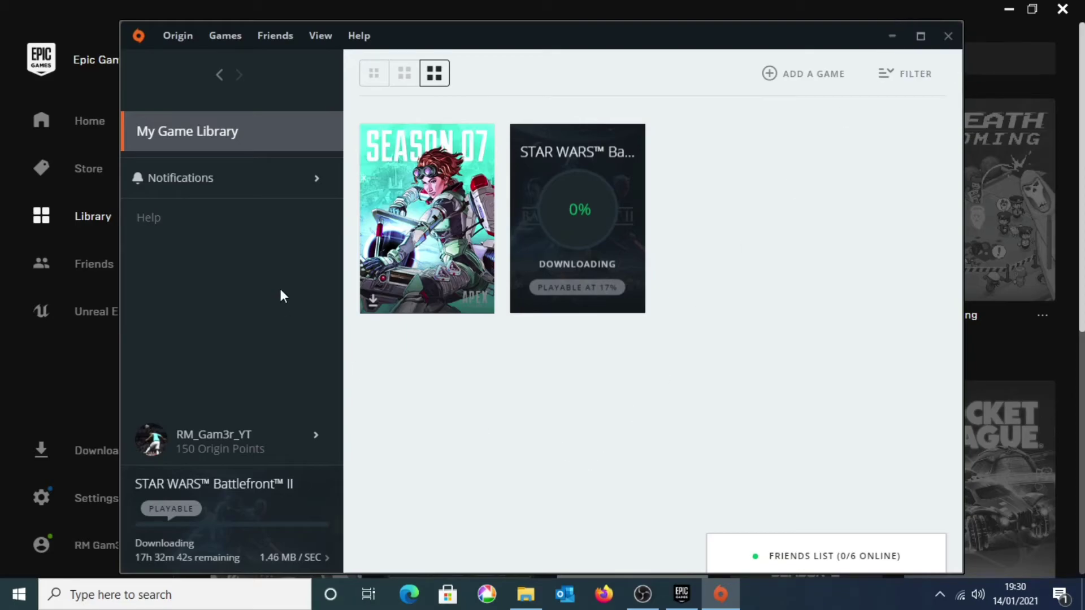
# Minimize Origin and show the Home page of the Epic Games Launcher.
pyautogui.click(891, 35)
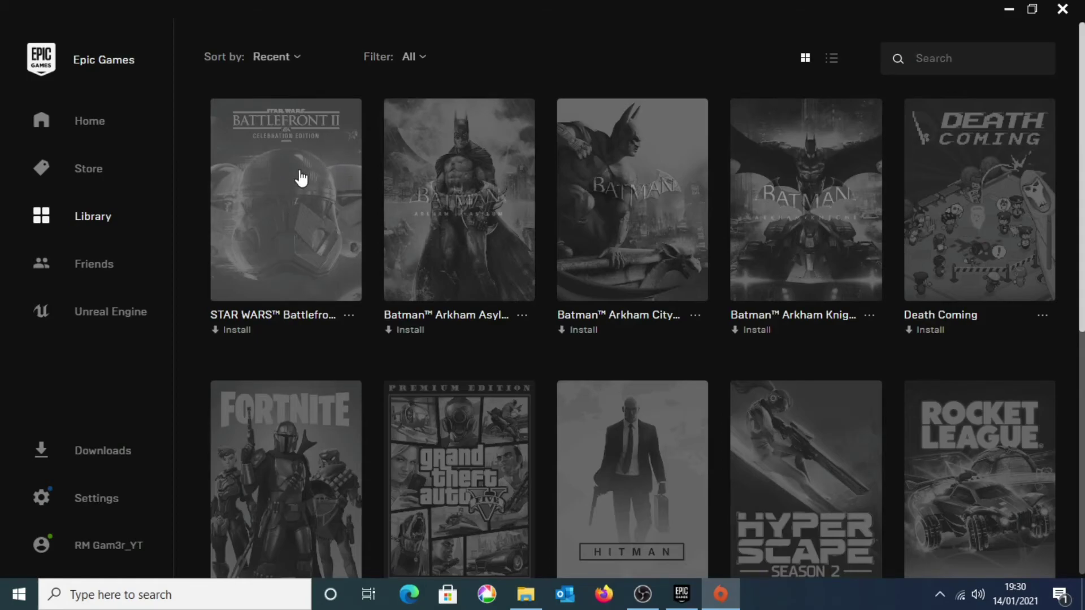
pyautogui.click(97, 120)
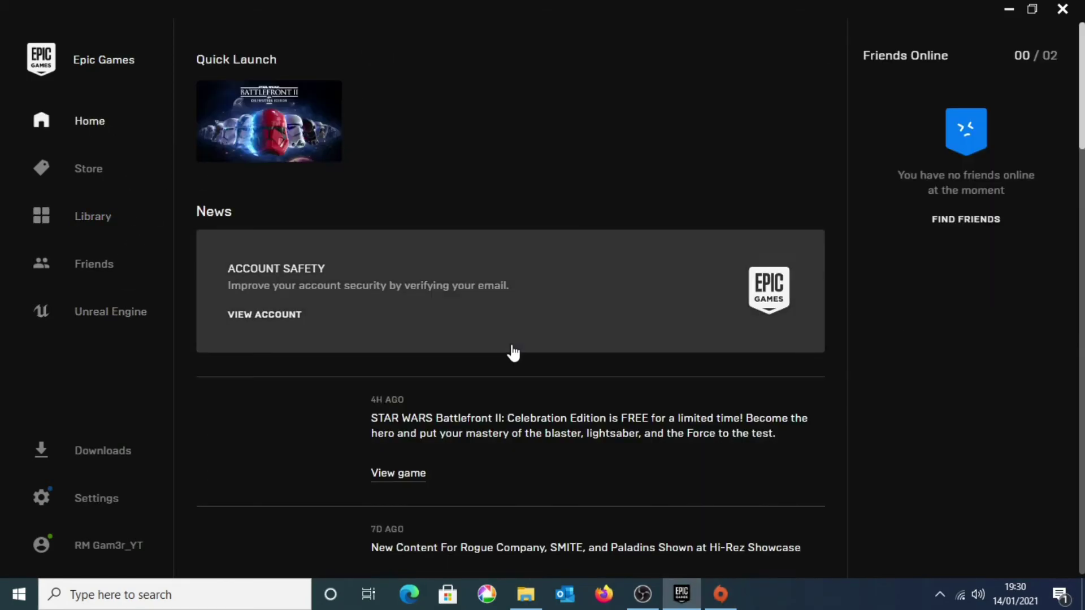